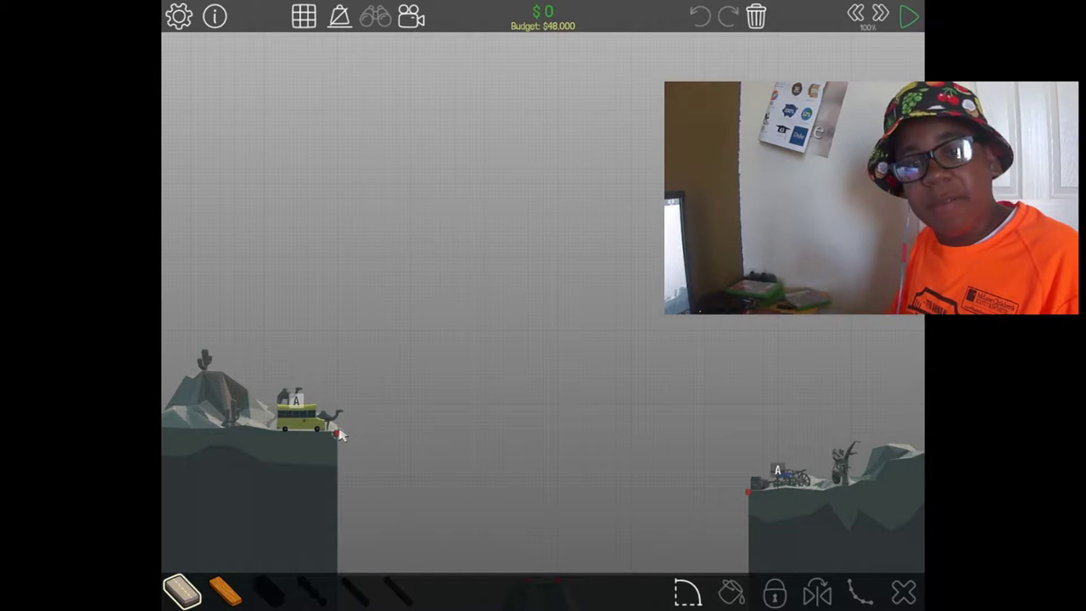
Lay road from the left anchor to the lower right bank over a wooden truss, costing $21,228
drag(339, 434, 492, 442)
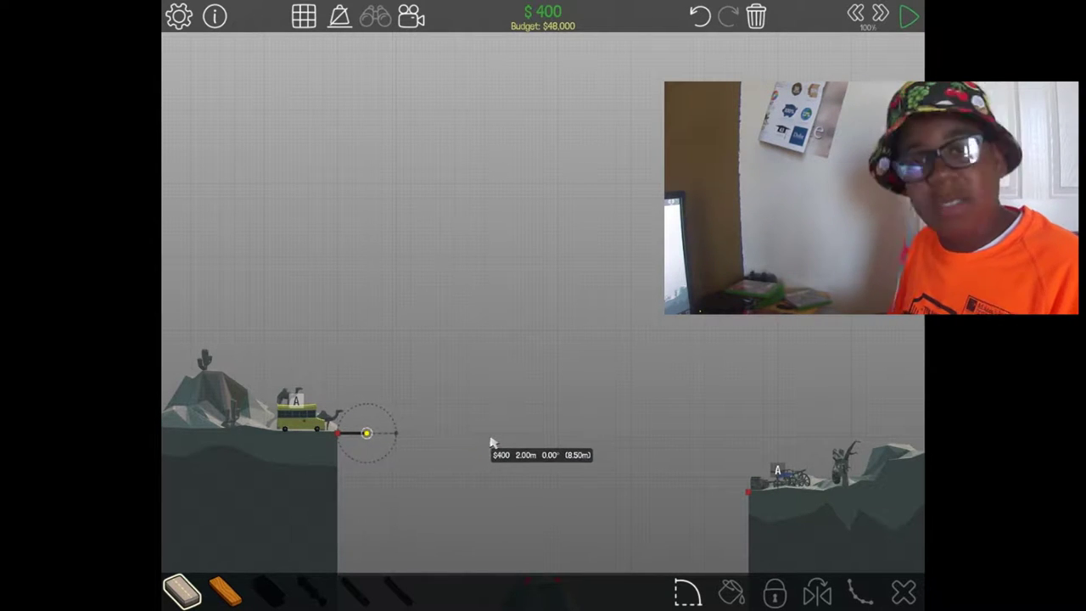
mouse_move(516, 443)
mouse_down()
mouse_move(584, 441)
mouse_move(672, 478)
mouse_move(748, 491)
mouse_up()
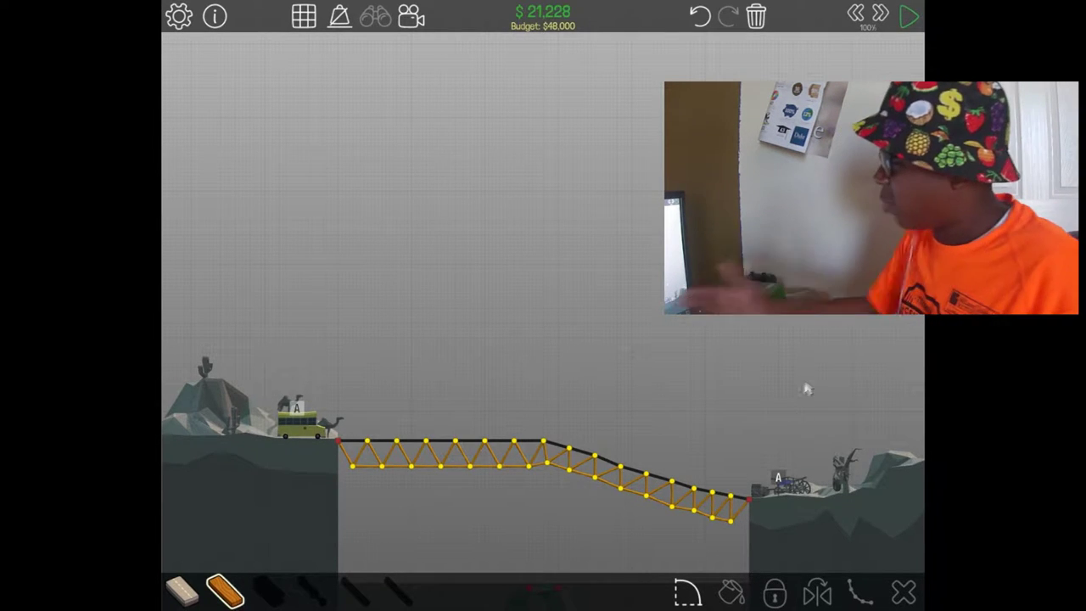
Add a wooden truss beam and delete the stray joint below the deck
drag(535, 473, 575, 480)
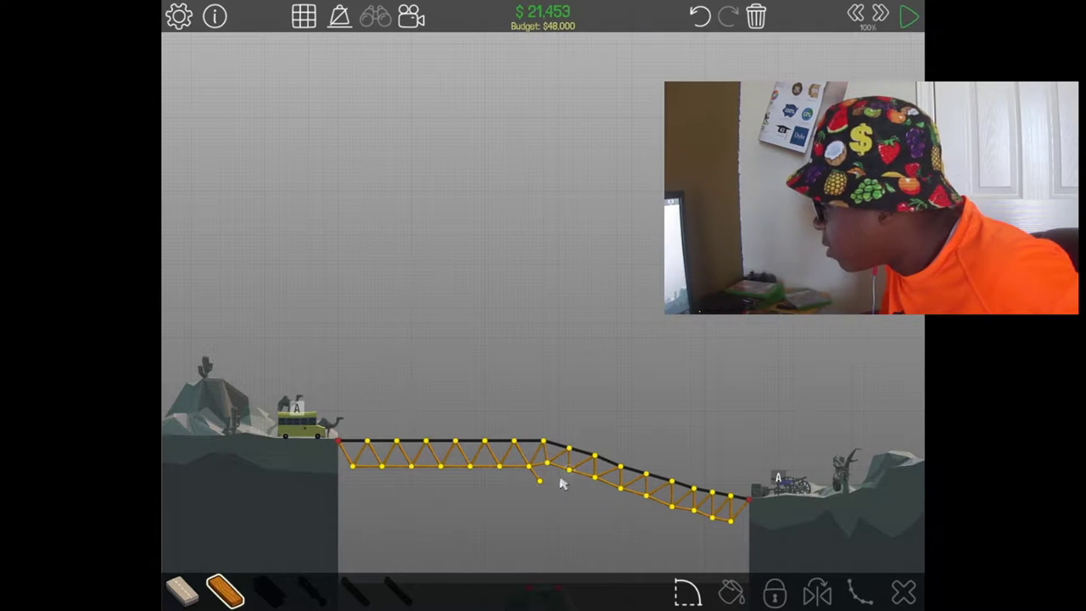
click(540, 481)
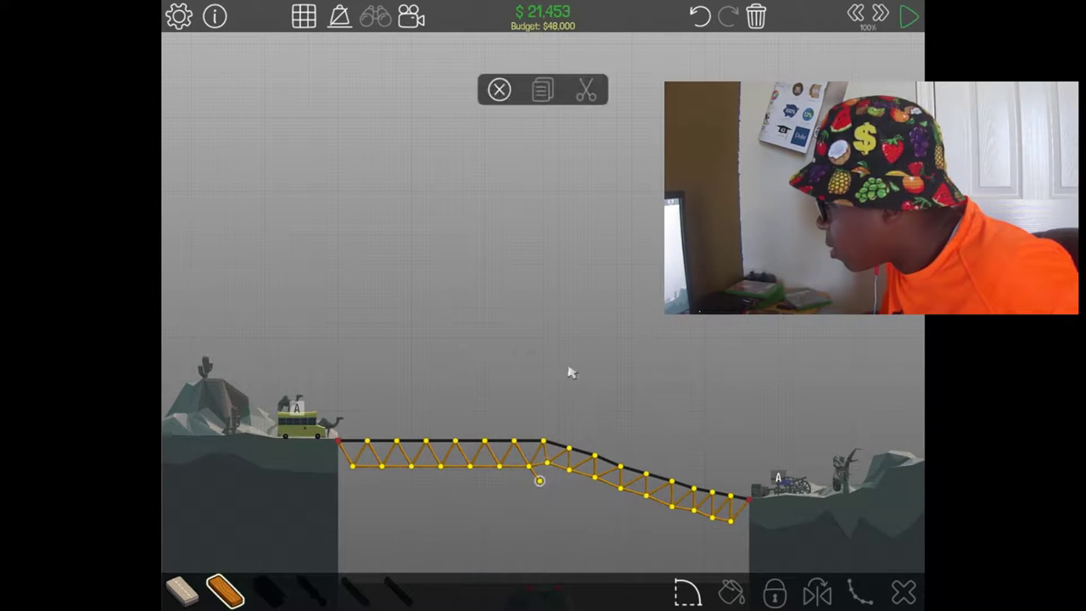
click(499, 89)
Brace the sloped deck section with new wood beams and start a crossing test
mouse_move(527, 466)
mouse_down()
mouse_move(553, 485)
mouse_move(548, 469)
mouse_up()
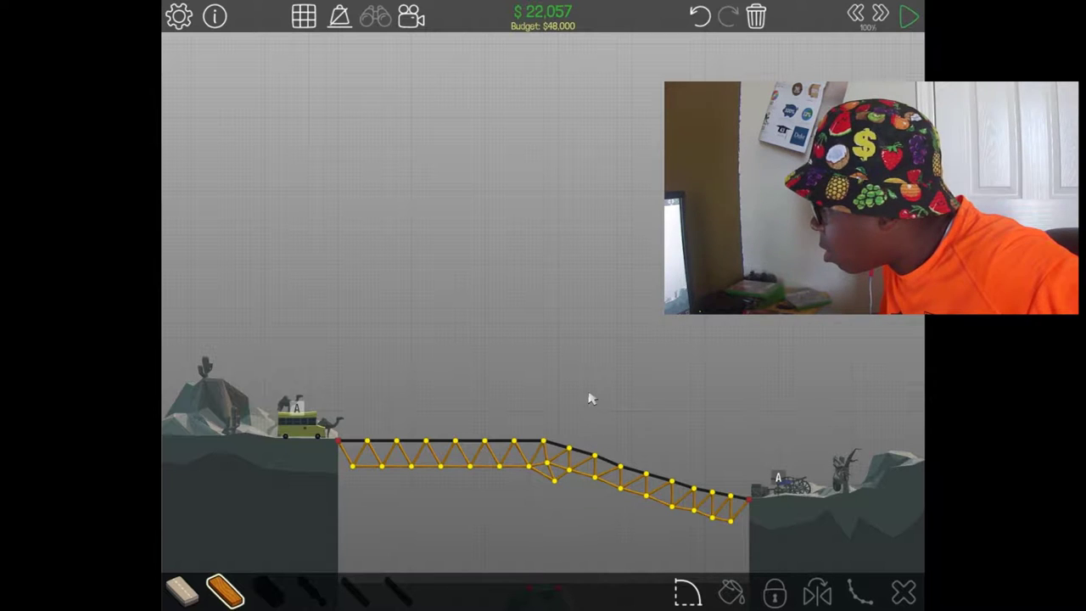
drag(553, 481, 572, 487)
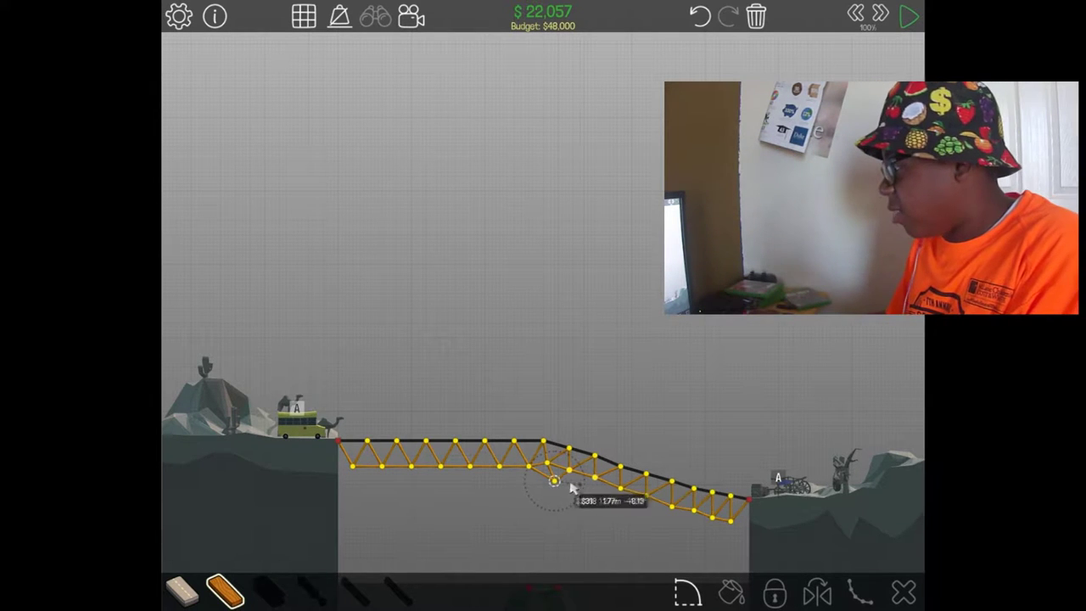
click(906, 28)
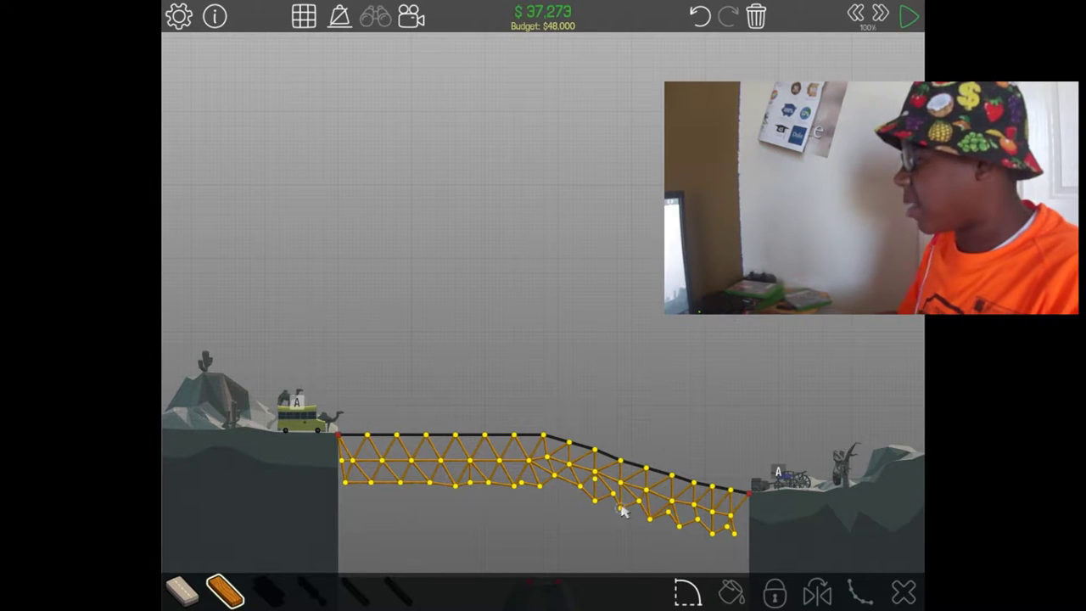
Rerun the crossing test, then add upper wood truss beams, raising the cost to $54,888
drag(649, 521, 660, 528)
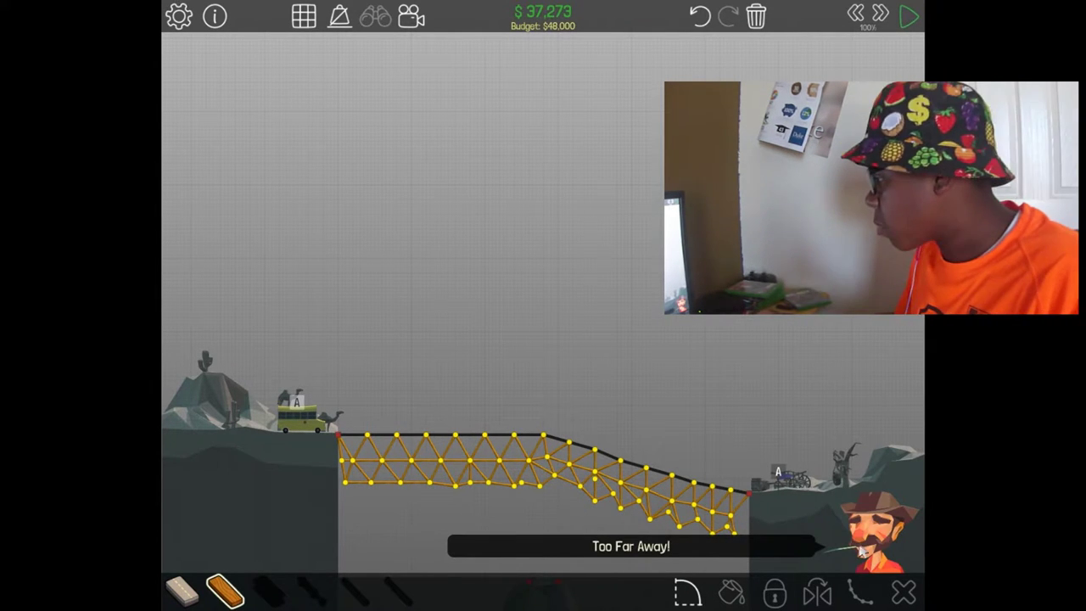
click(919, 22)
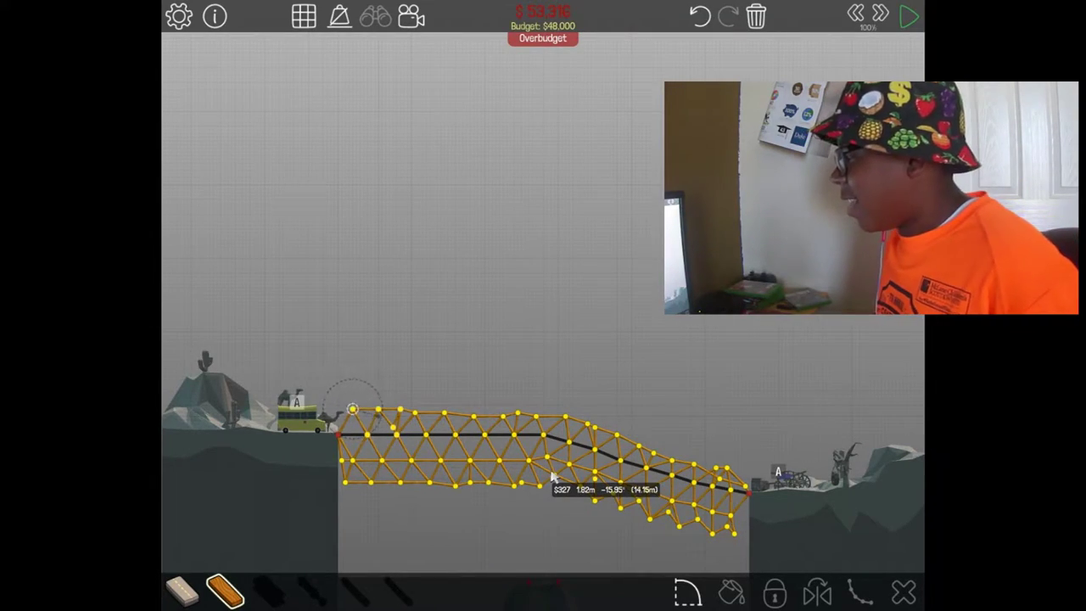
click(552, 479)
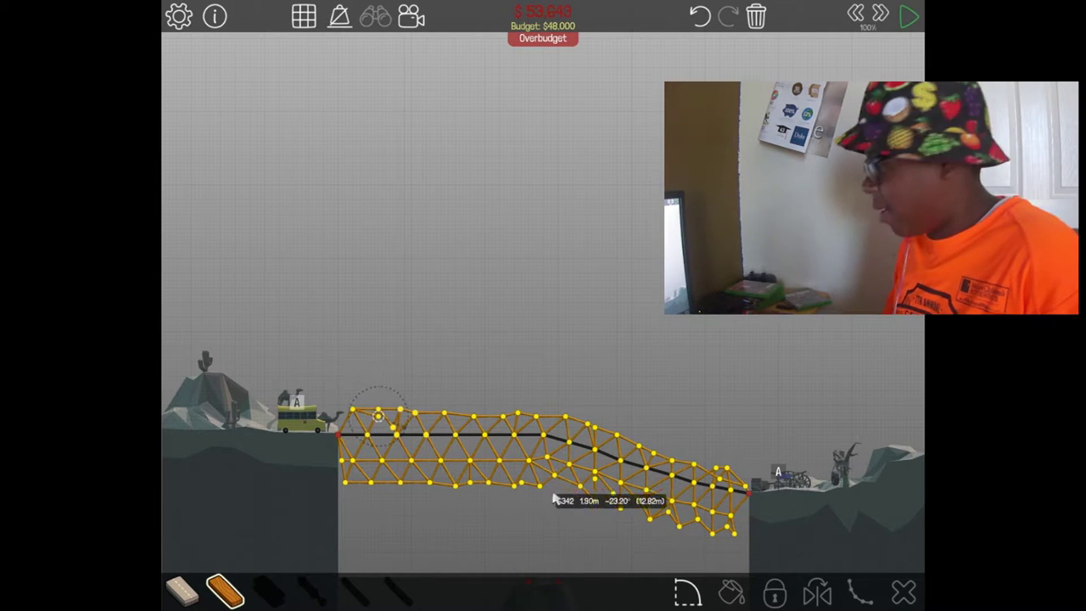
click(555, 483)
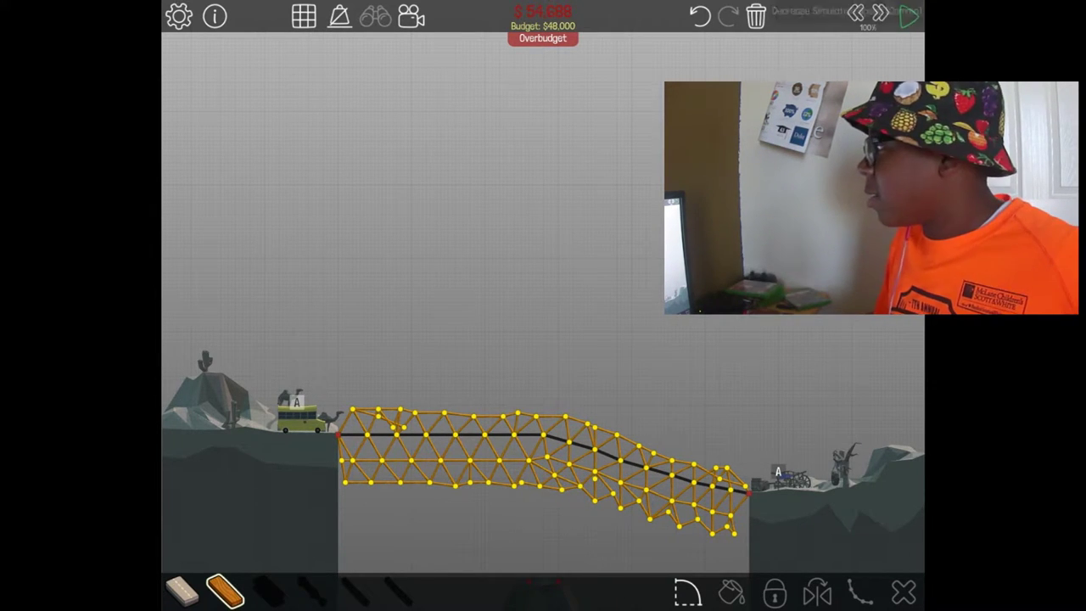
Run the bus across until the bridge collapses, then exit the Level Failed panel
click(916, 28)
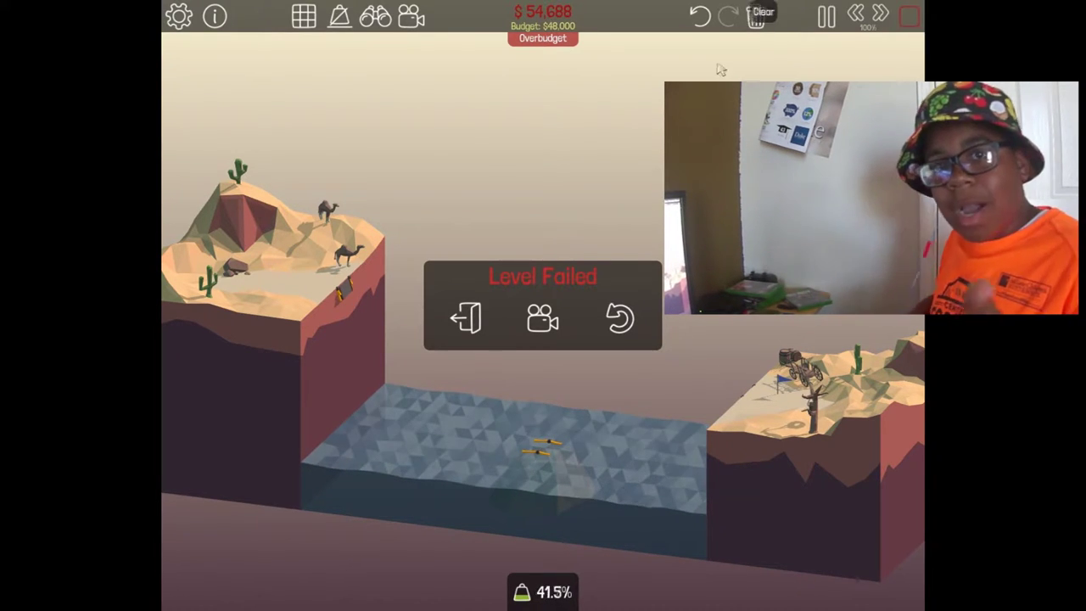
click(467, 317)
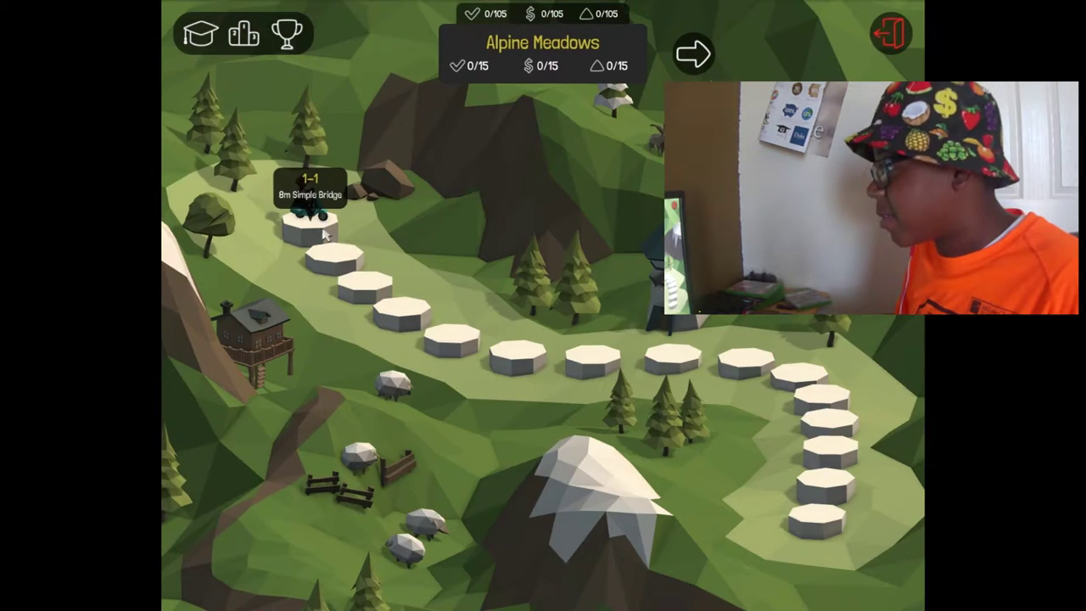
Open level 1-1, draw wood beams from its left anchor ($11,044 of $9,000), and test it
click(324, 234)
click(541, 363)
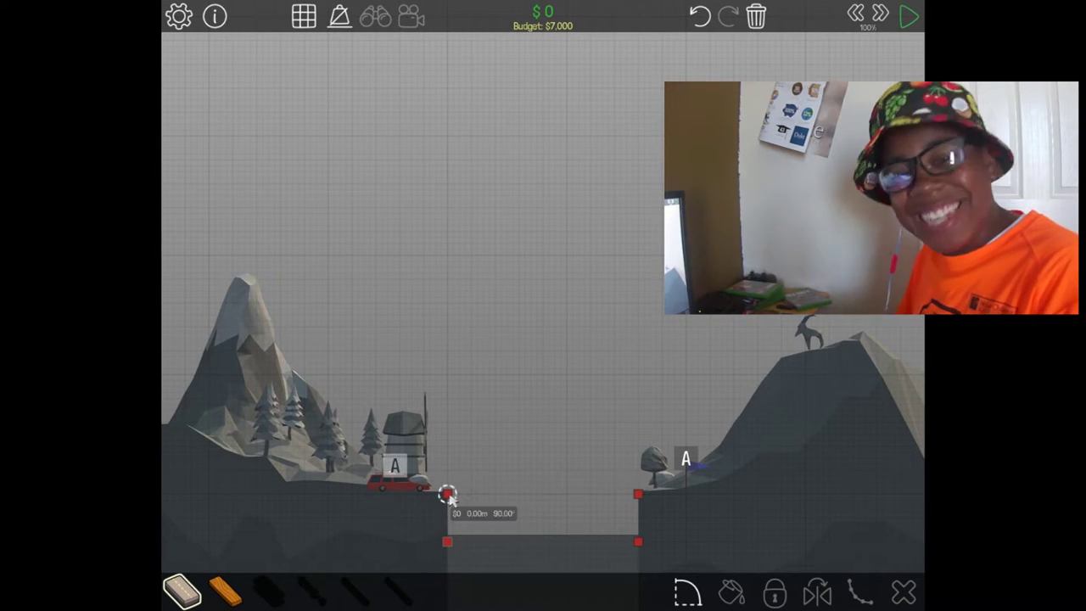
drag(447, 495, 540, 498)
click(907, 16)
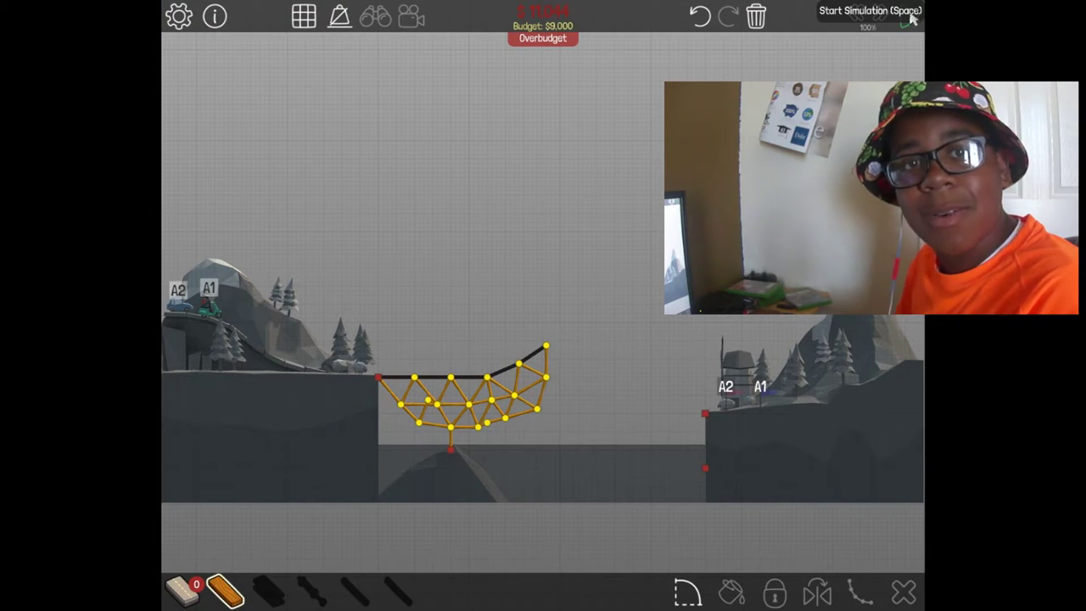
click(909, 19)
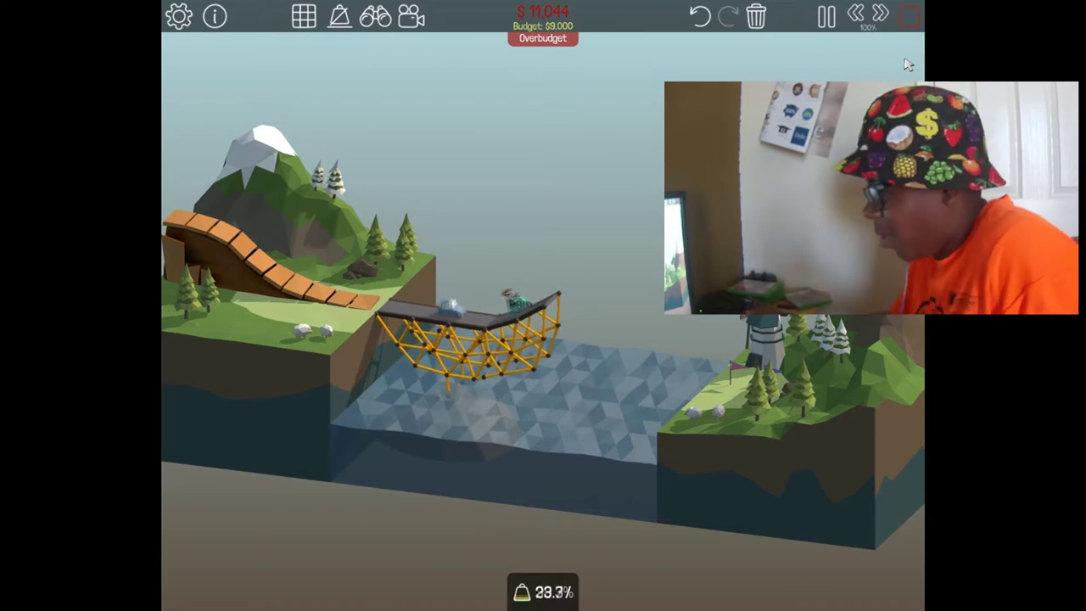
Restart the vehicle crossing test twice on the $11,104 bridge after each collapse
click(909, 17)
click(908, 17)
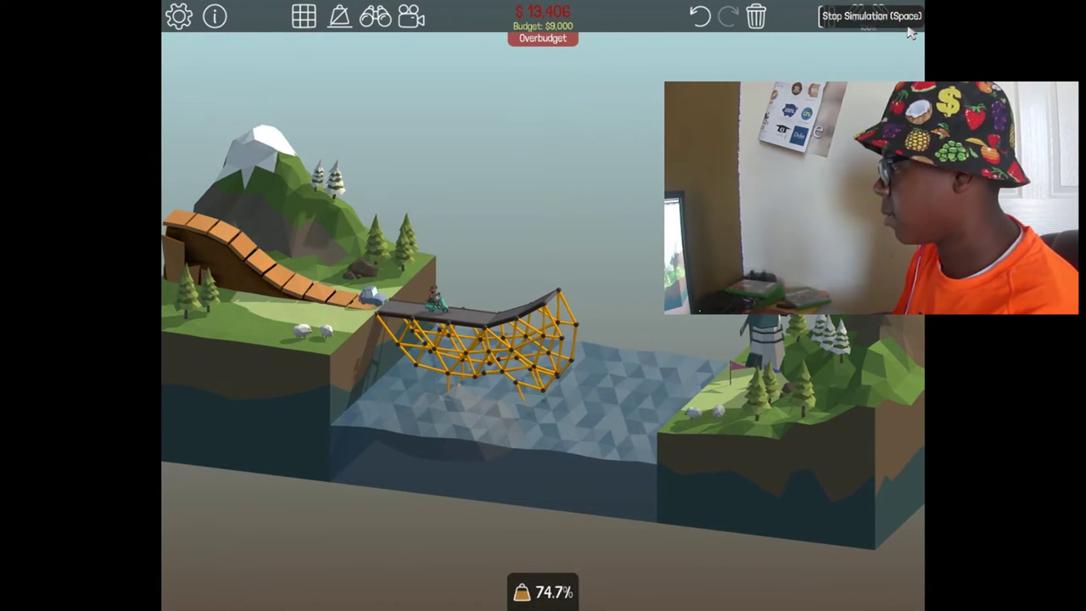
click(910, 27)
click(910, 27)
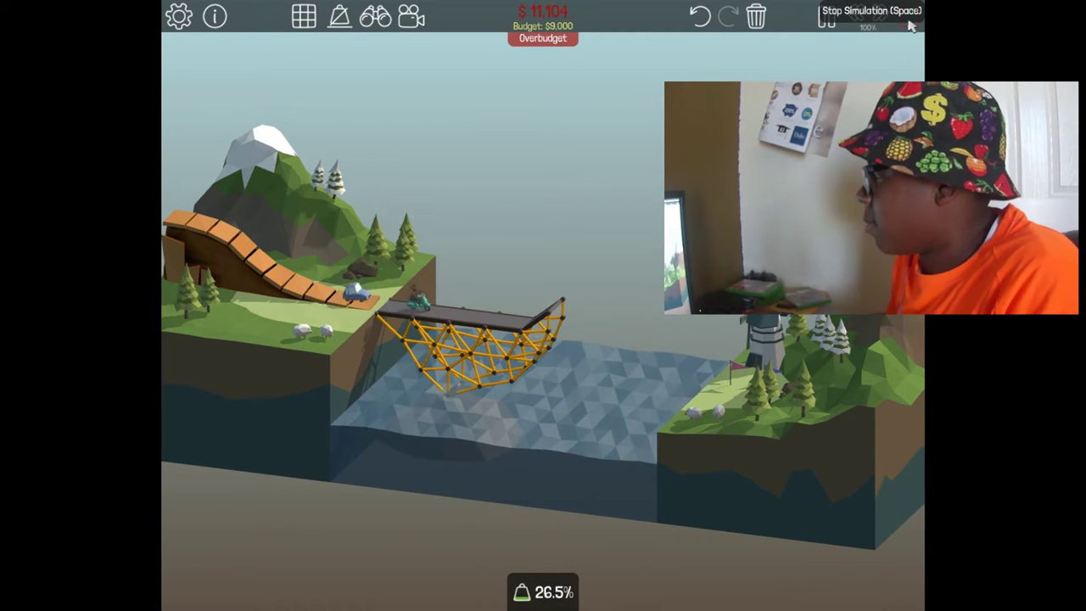